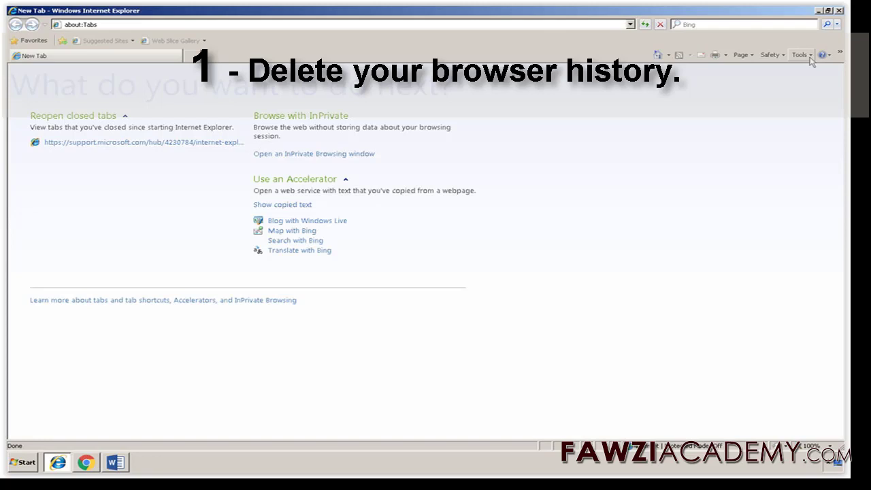
Step: Delete all browsing history from Internet Options: temporary files, cookies, history, form data, passwords, InPrivate Filtering data
key("alt")
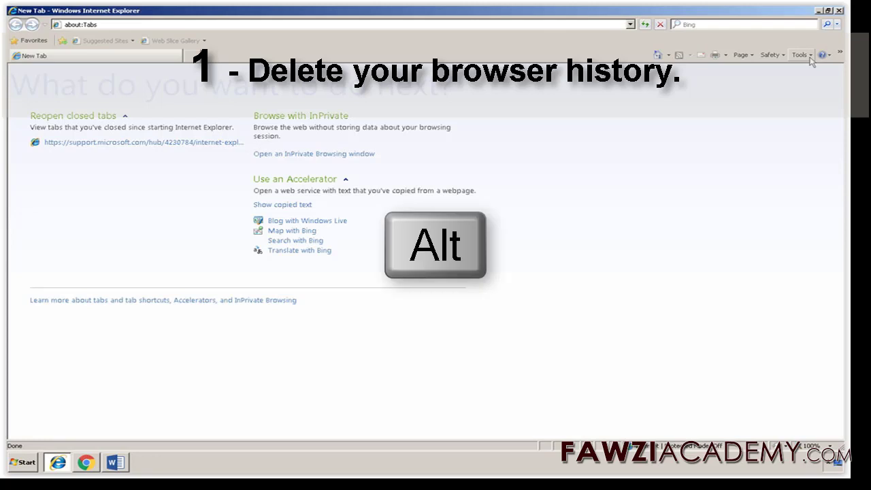
left_click(809, 57)
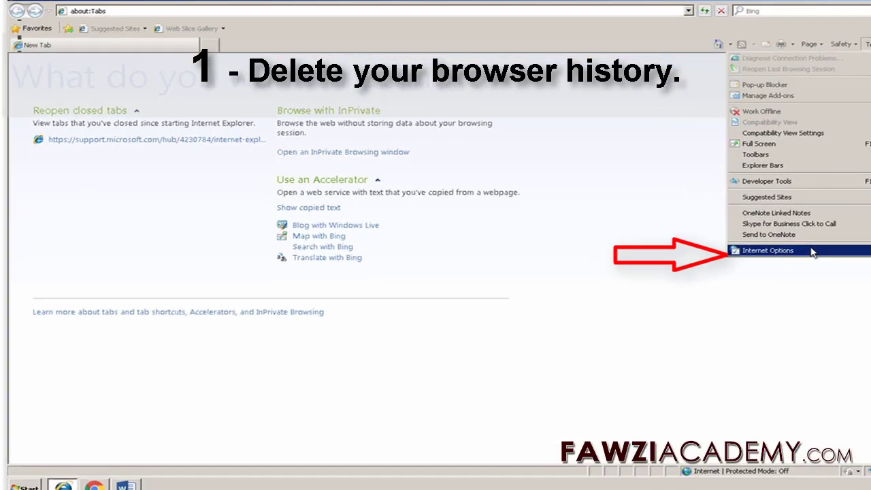
left_click(744, 244)
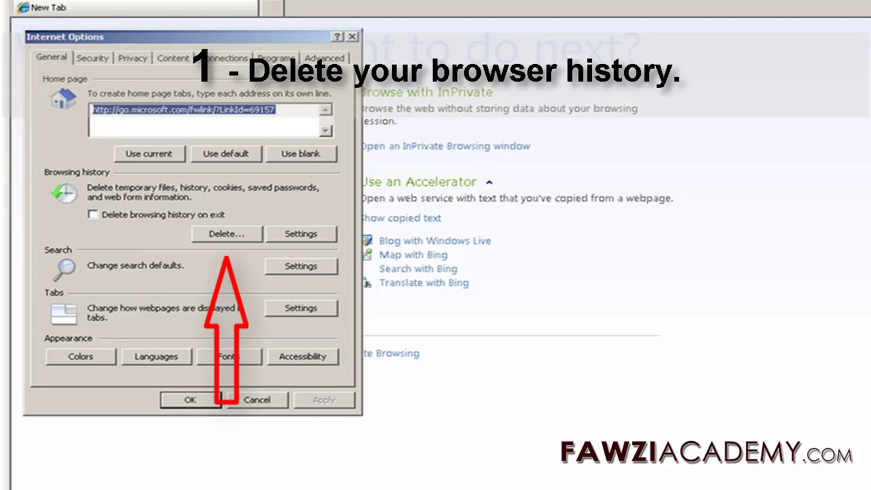
left_click(227, 233)
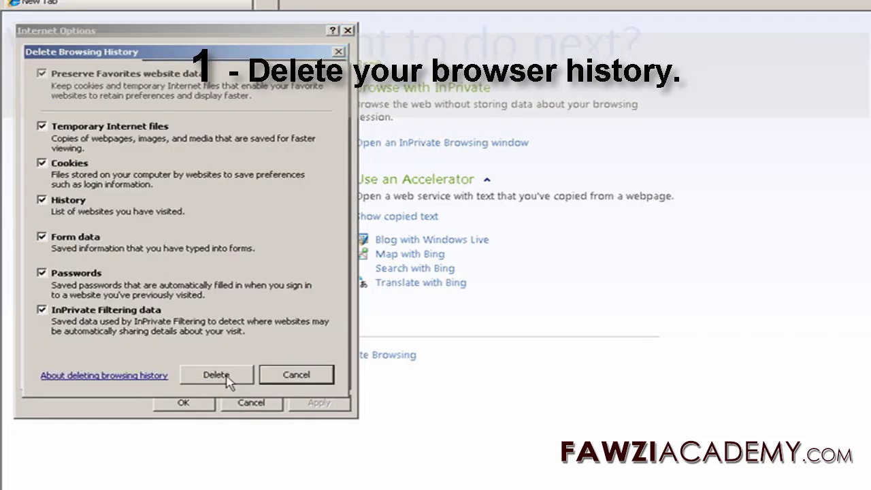
left_click(227, 379)
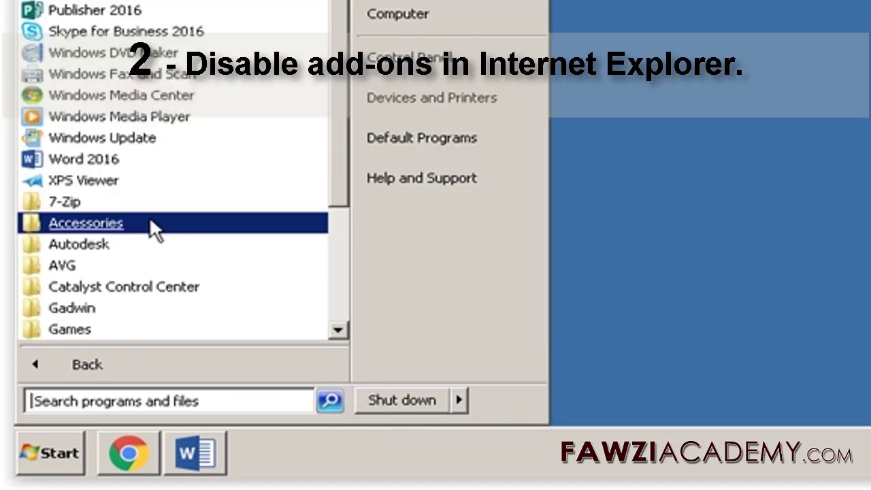
Step: Launch Internet Explorer (No Add-ons) from Accessories > System Tools in the Start menu
left_click(150, 223)
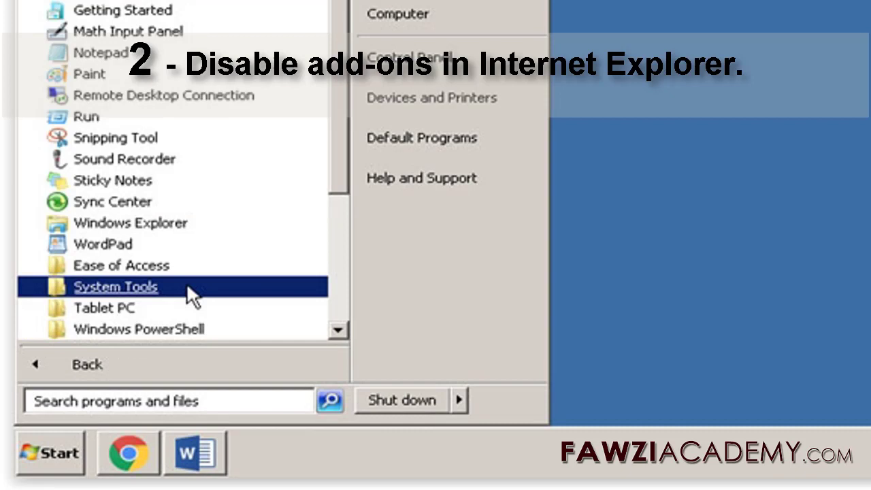
left_click(186, 281)
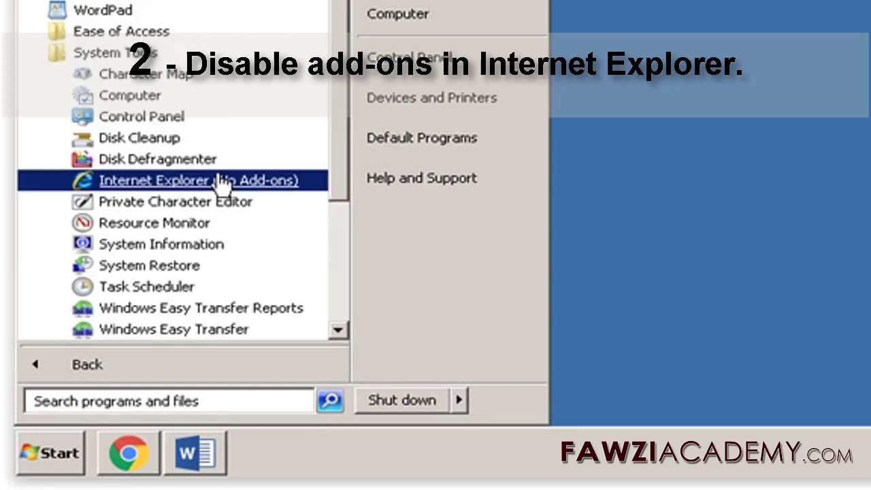
left_click(221, 182)
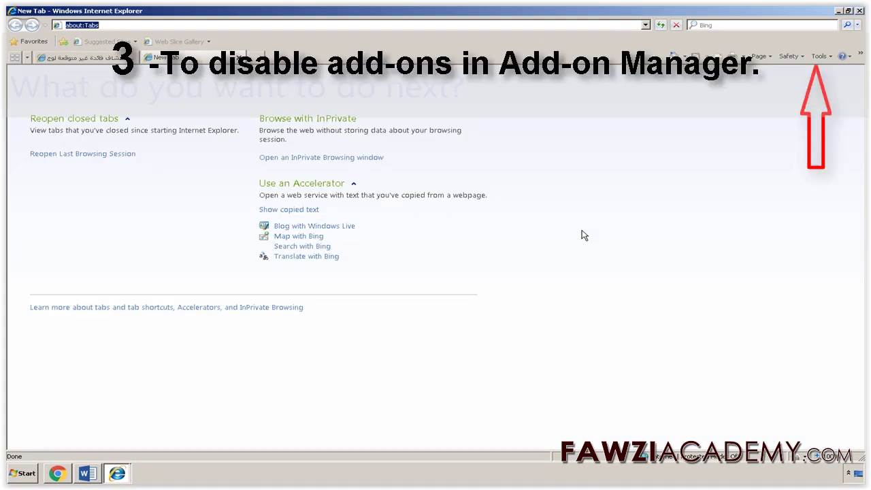
Step: In Manage Add-ons, view More information for the Office Document Cache Handler add-on, then close it
left_click(820, 56)
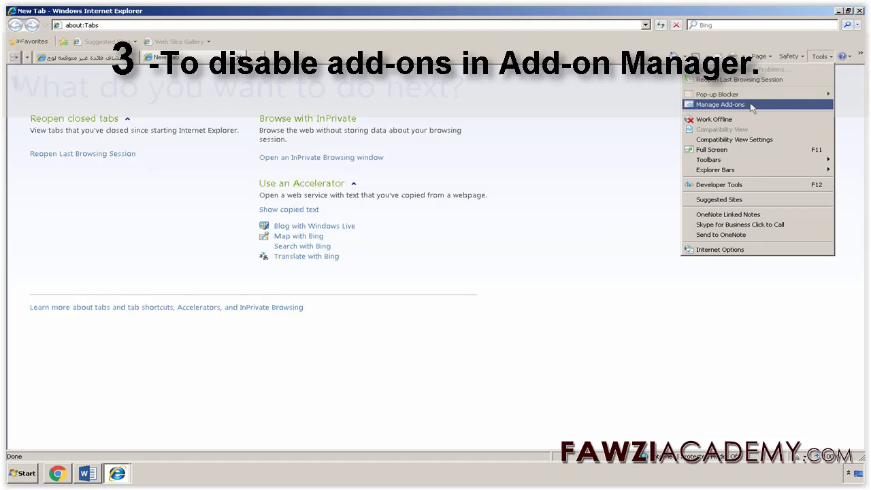
left_click(748, 105)
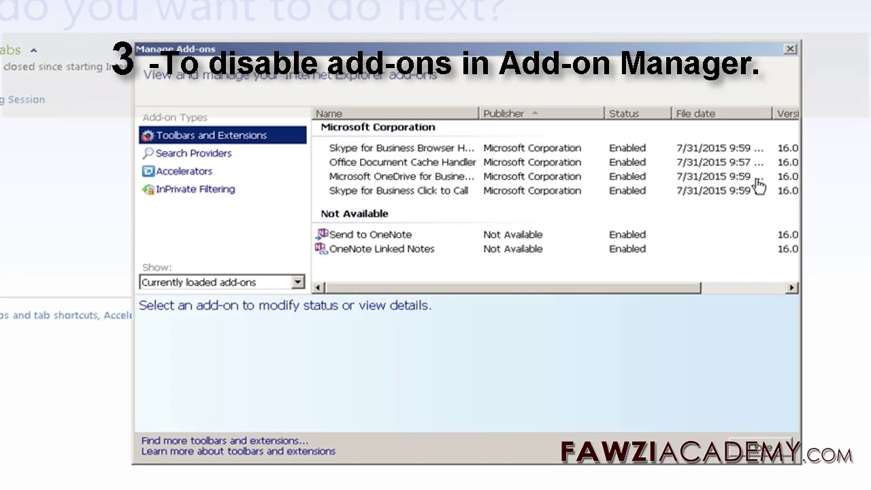
left_click(396, 163)
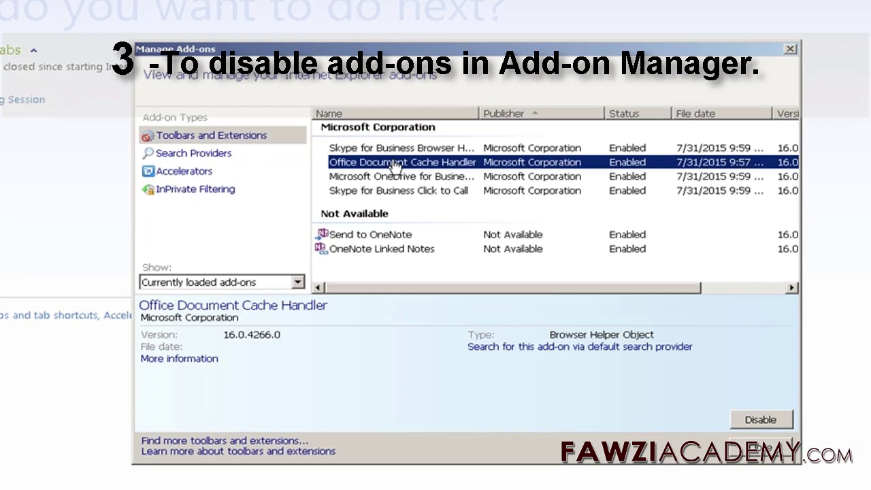
right_click(431, 166)
left_click(442, 243)
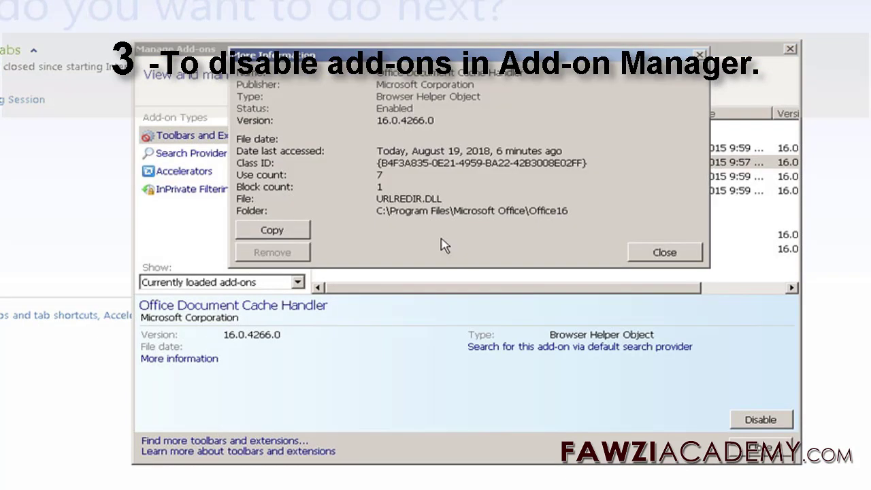
left_click(664, 252)
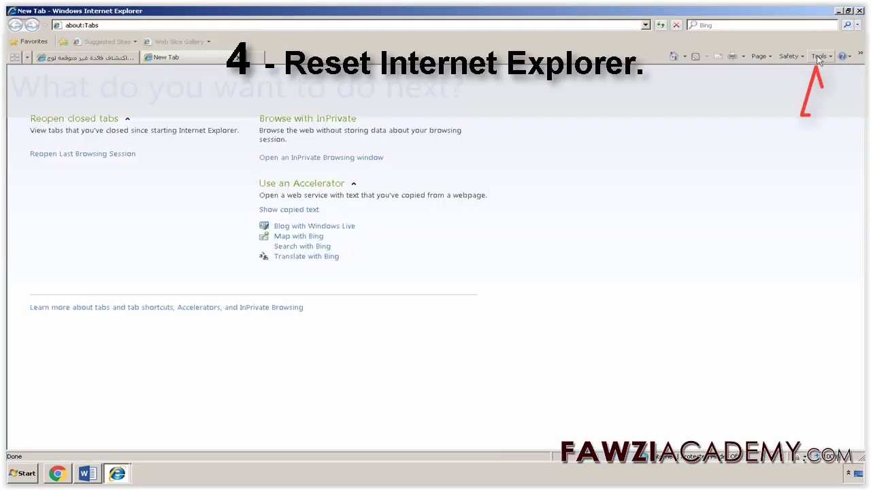
Step: Reset Internet Explorer to default settings from the Advanced tab of Internet Options
left_click(818, 58)
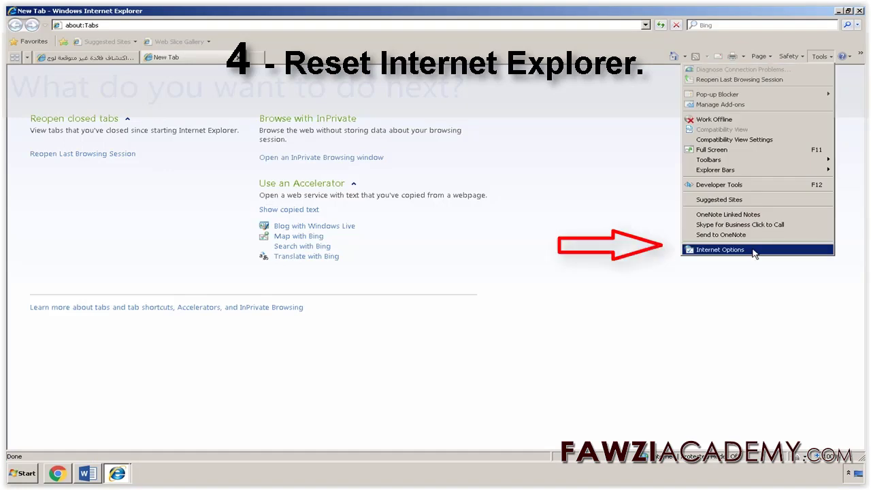
left_click(748, 251)
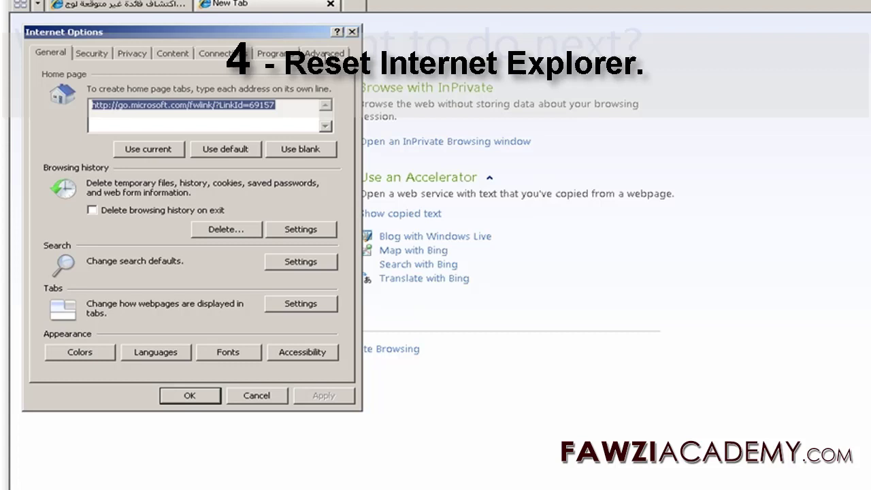
left_click(325, 52)
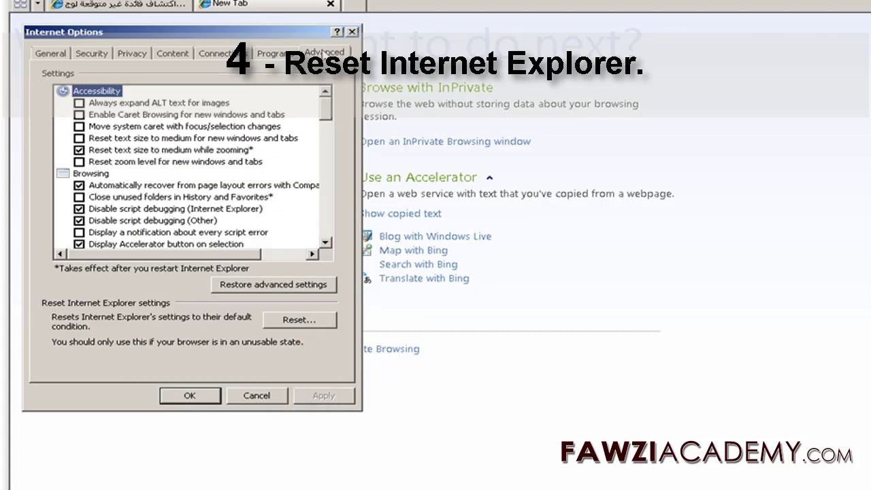
left_click(299, 320)
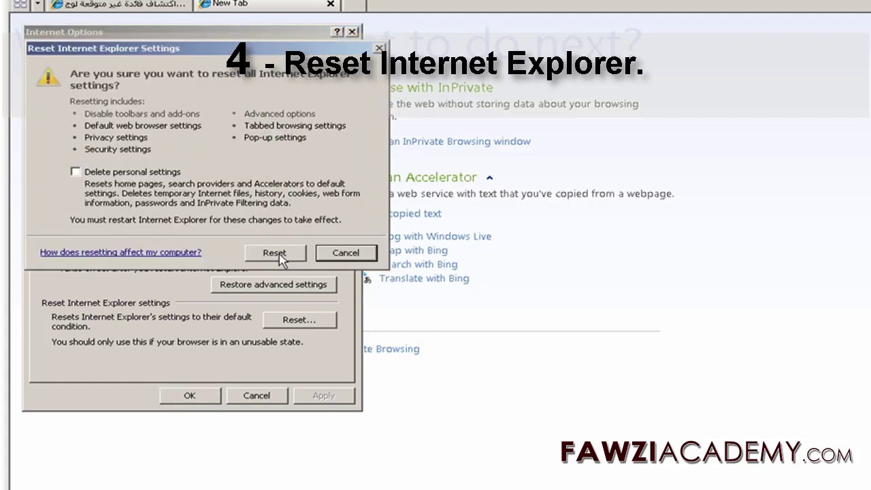
left_click(275, 253)
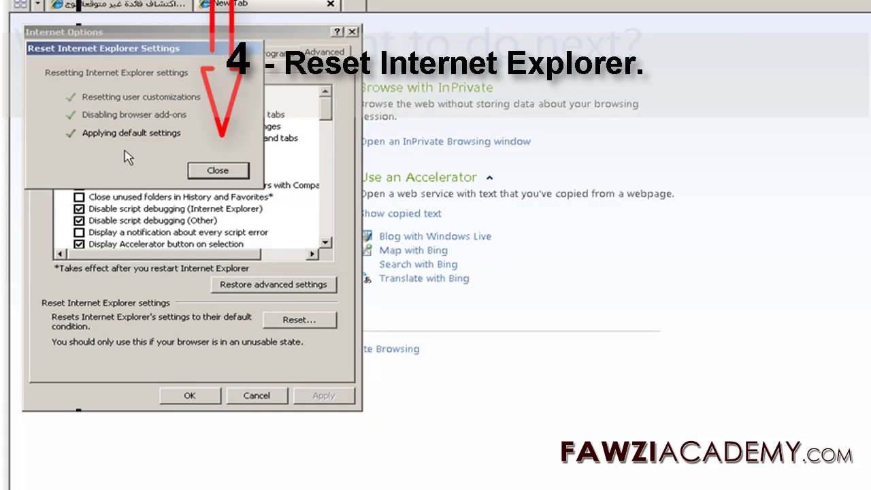
left_click(218, 170)
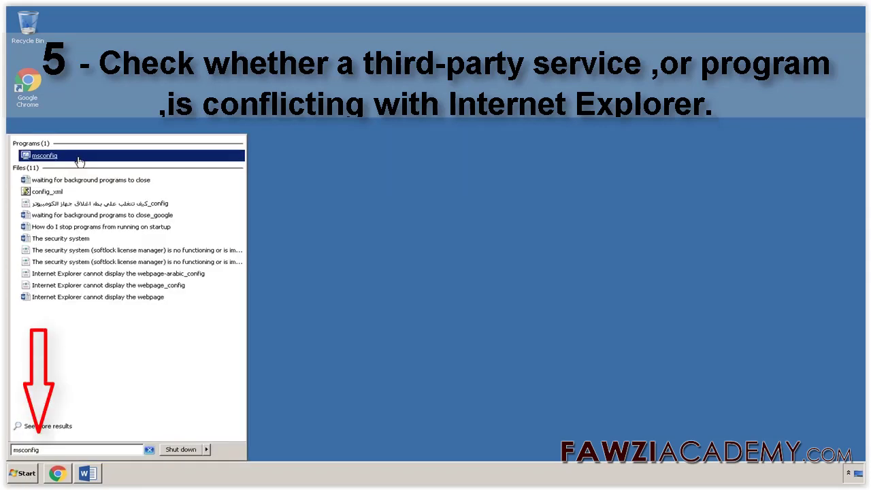
Step: Run msconfig as administrator, disable all non-Microsoft services and all startup items, and apply
right_click(70, 155)
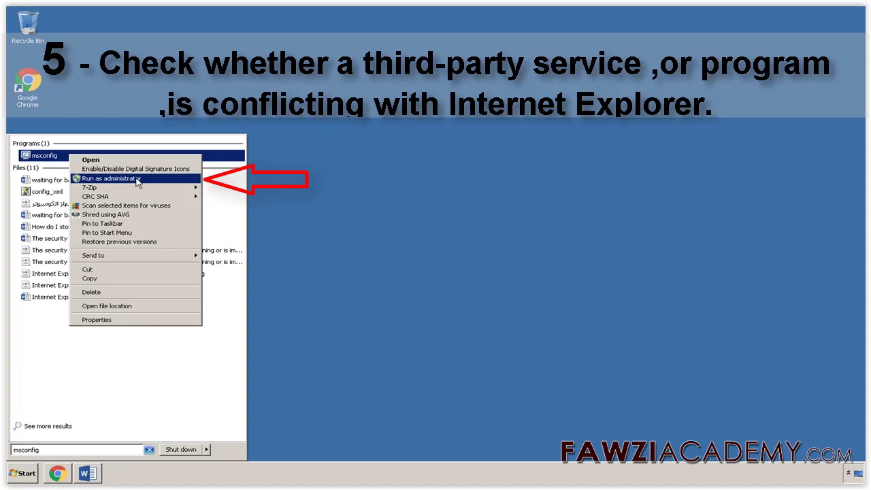
left_click(136, 179)
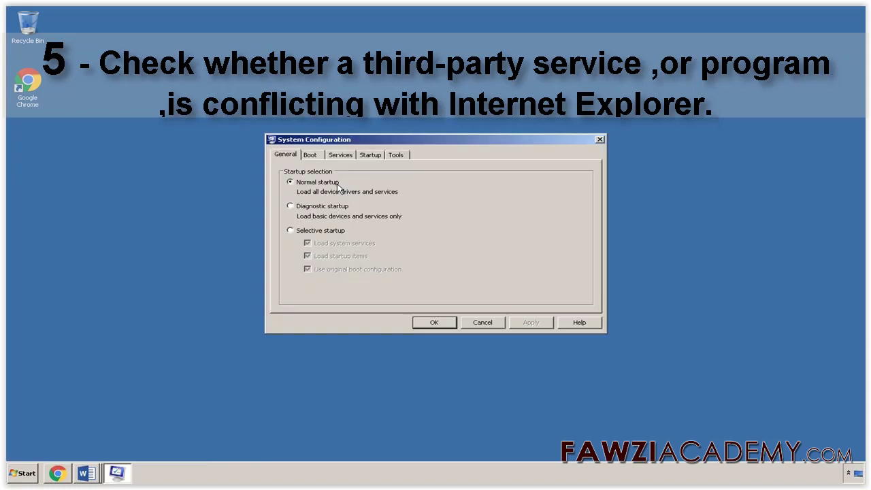
left_click(341, 155)
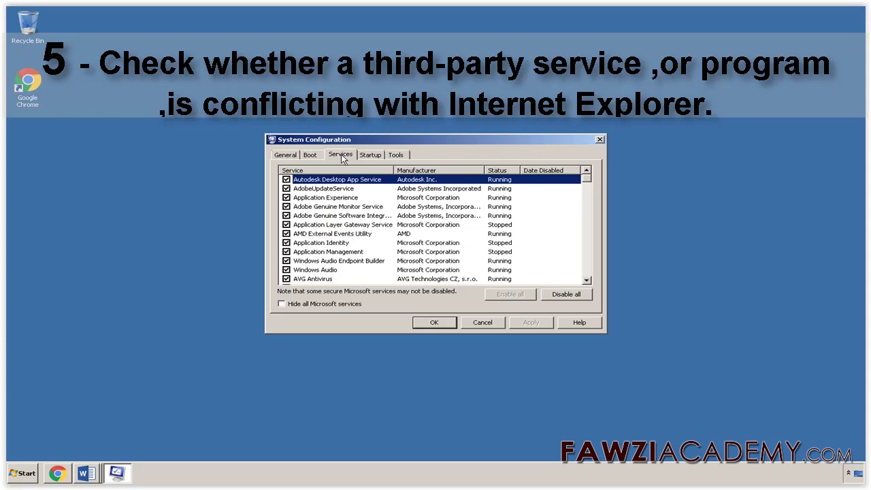
left_click(281, 303)
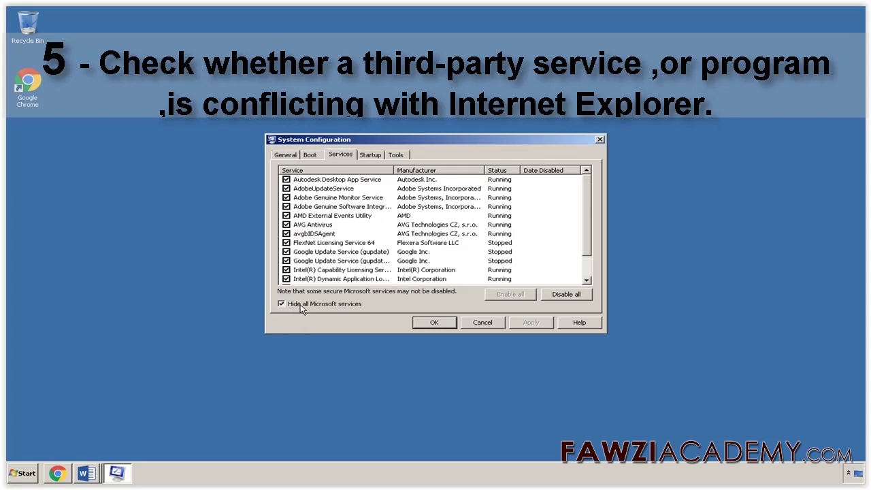
left_click(572, 300)
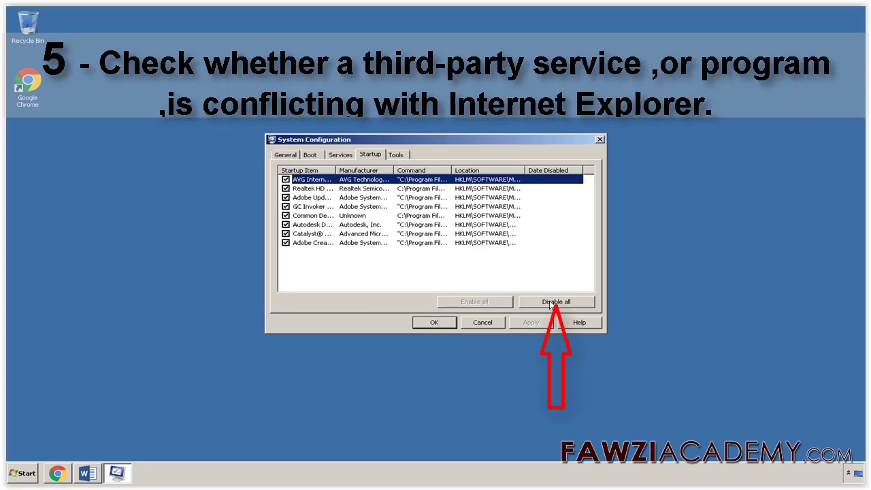
left_click(551, 304)
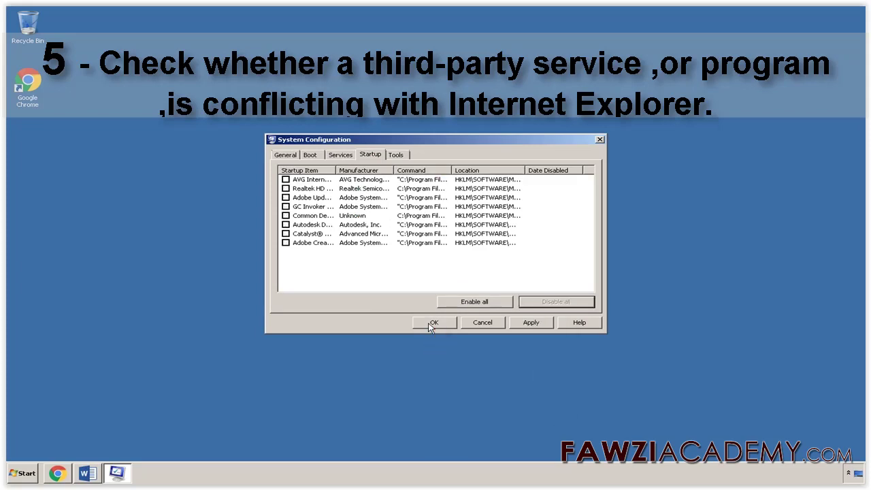
left_click(430, 325)
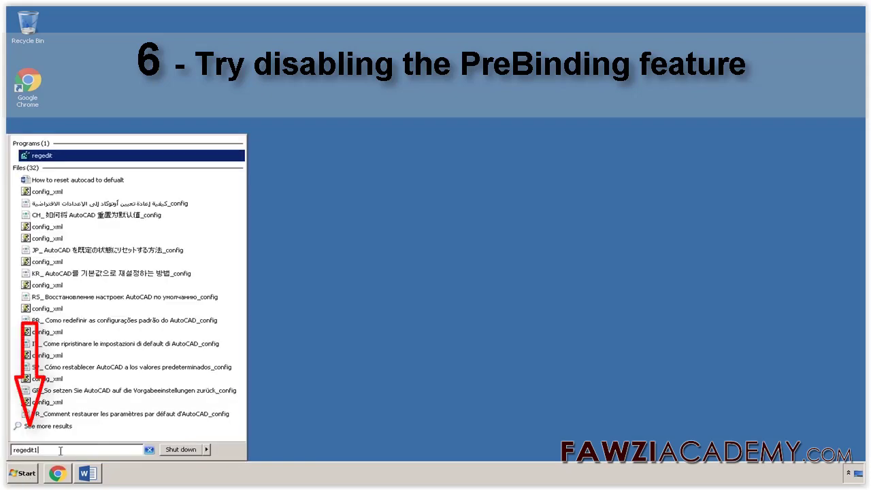
Step: Run regedit as administrator and navigate to HKEY_CURRENT_USER\Software\Microsoft\Internet Explorer\Main
right_click(91, 155)
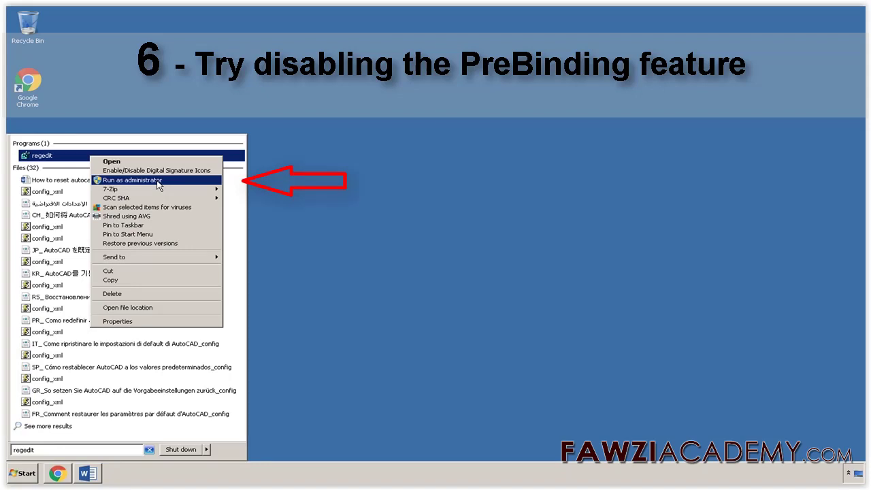
left_click(158, 180)
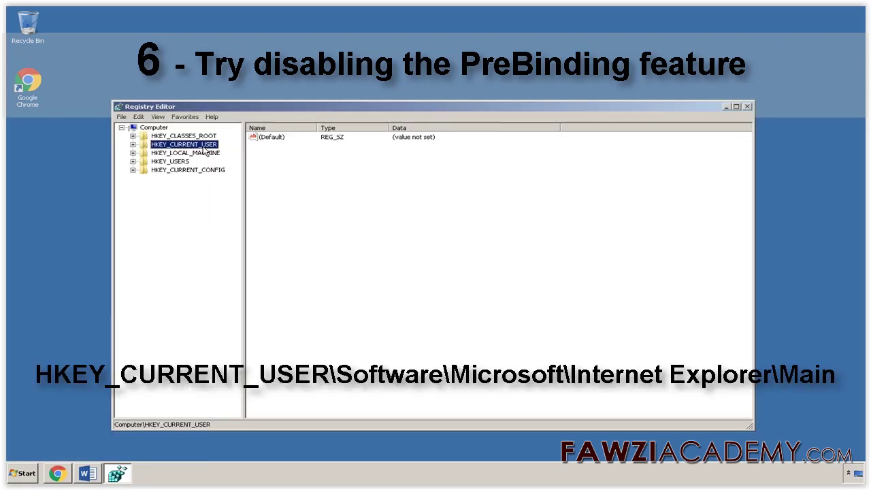
double_click(197, 145)
left_click(177, 230)
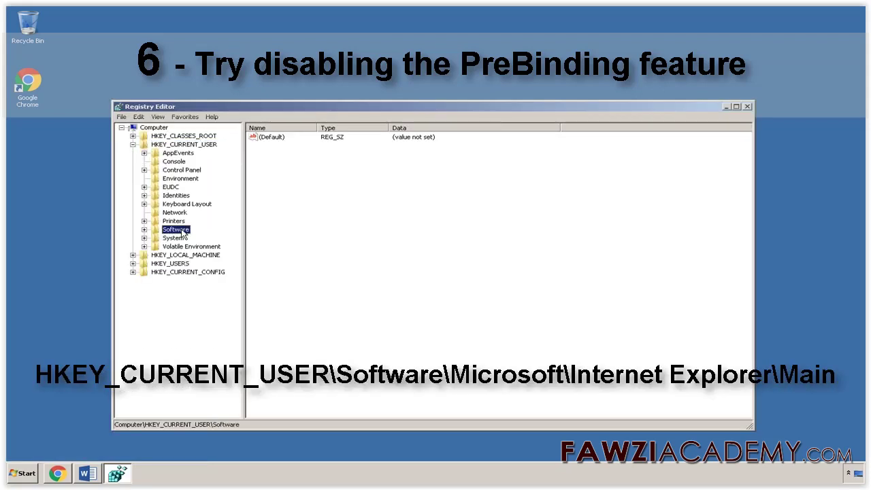
double_click(178, 230)
left_click(189, 332)
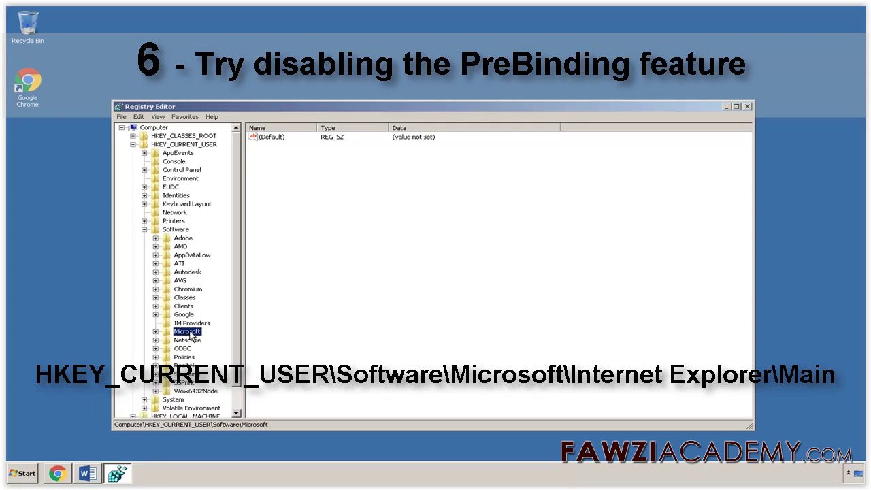
double_click(189, 332)
left_click(195, 281)
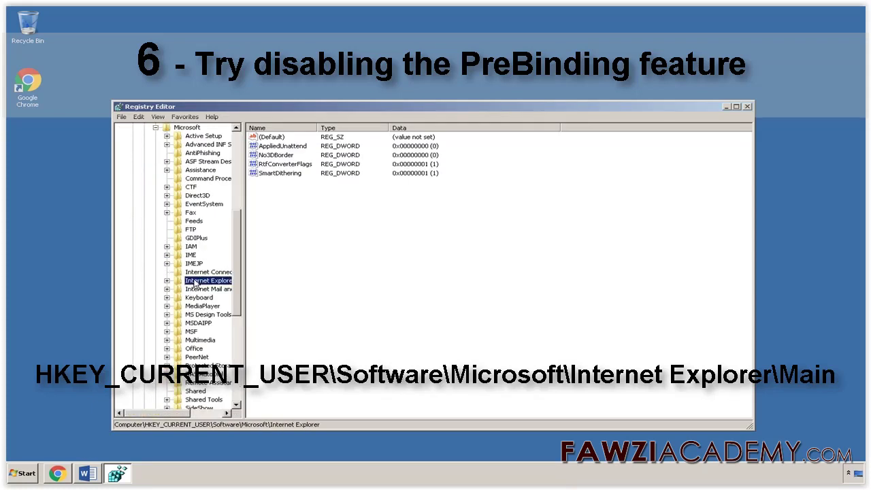
double_click(195, 282)
left_click(203, 332)
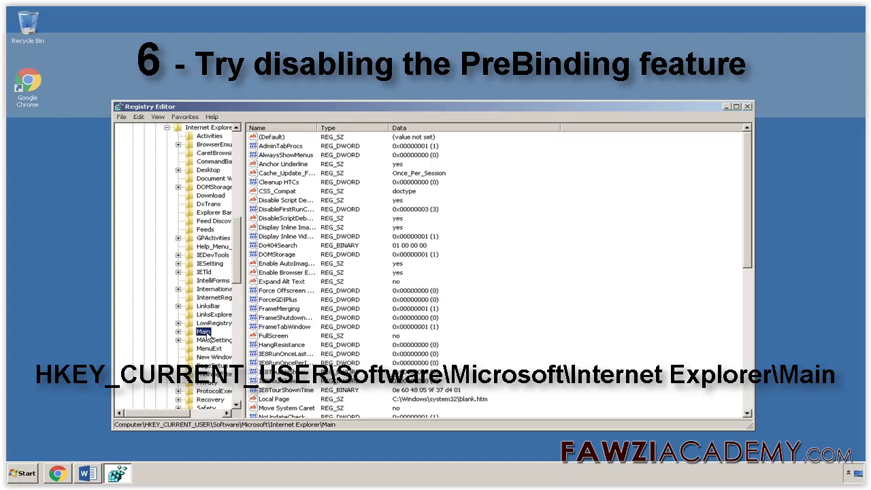
Step: Add a DWORD (32-bit) value named EnablePrebinding under Main and open it for modifying
left_click(139, 117)
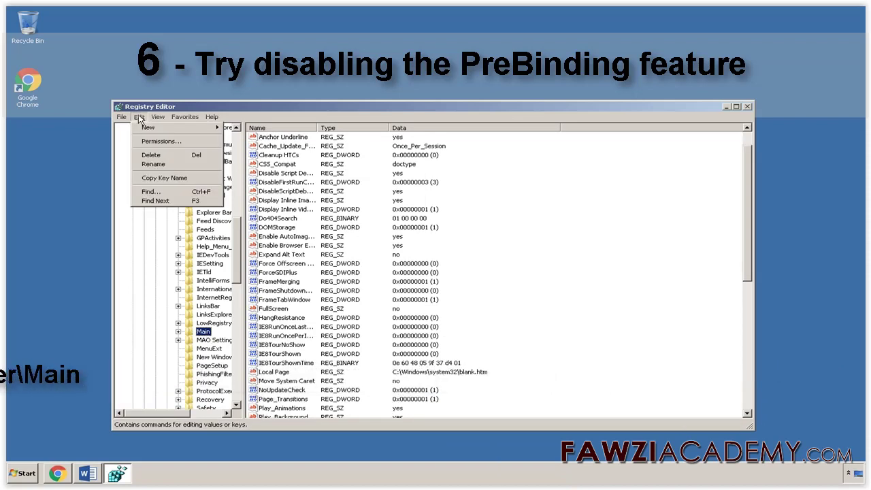
mouse_move(156, 127)
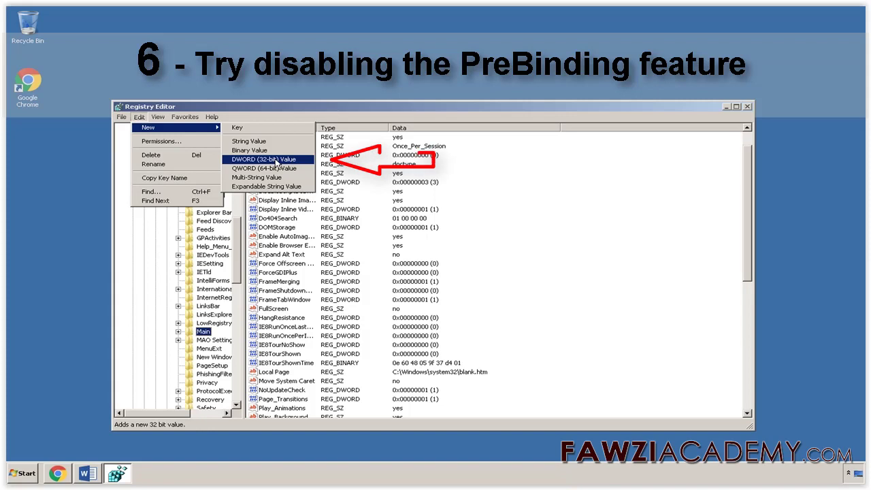
left_click(276, 162)
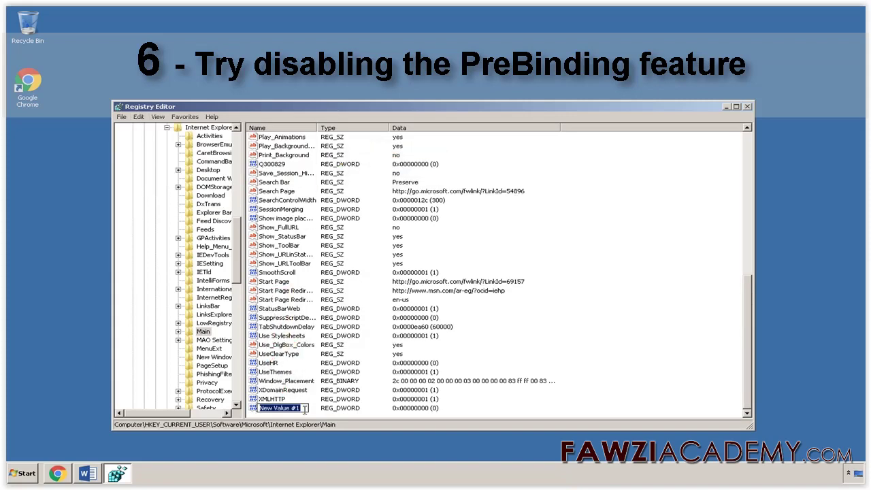
type("EnablePrebinding")
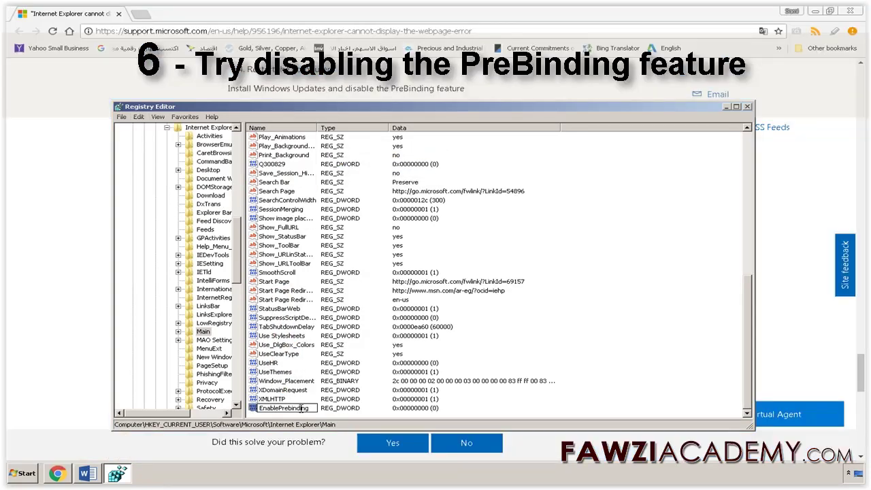
left_click(138, 116)
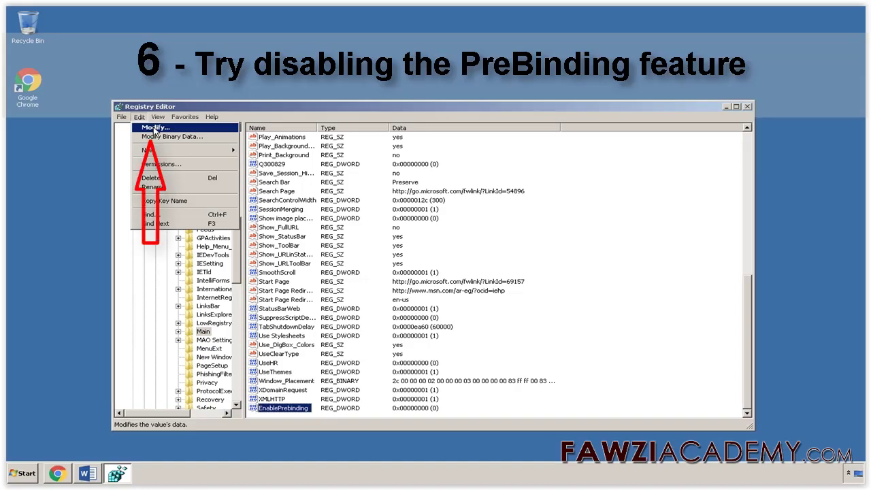
left_click(155, 128)
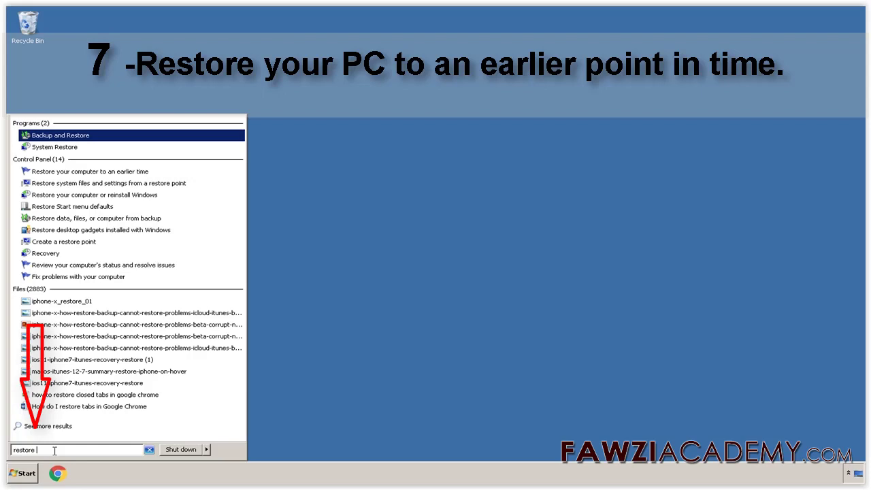
Step: Run System Restore as administrator, choose a different restore point, and scan the Camtasia 2018 point's affected programs
right_click(80, 147)
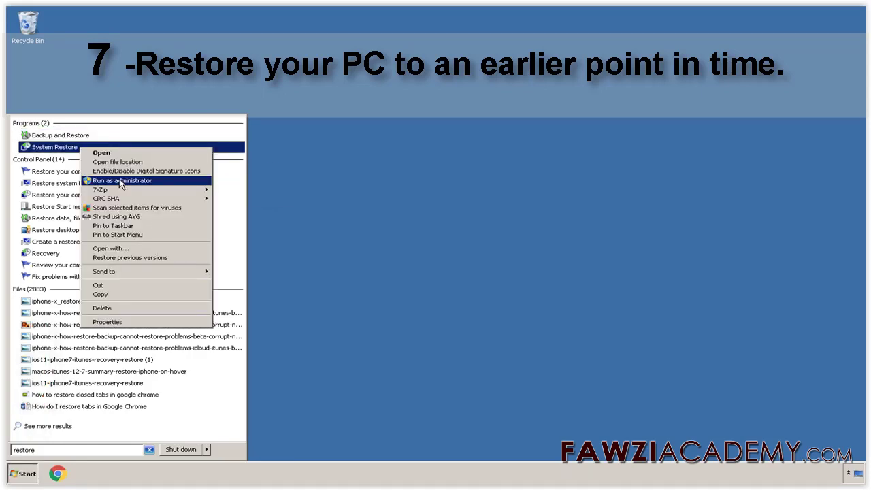
left_click(121, 181)
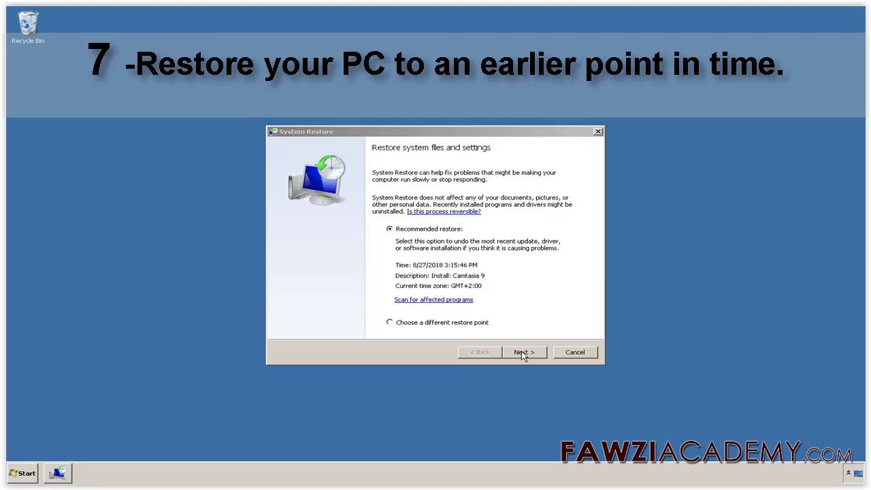
left_click(389, 322)
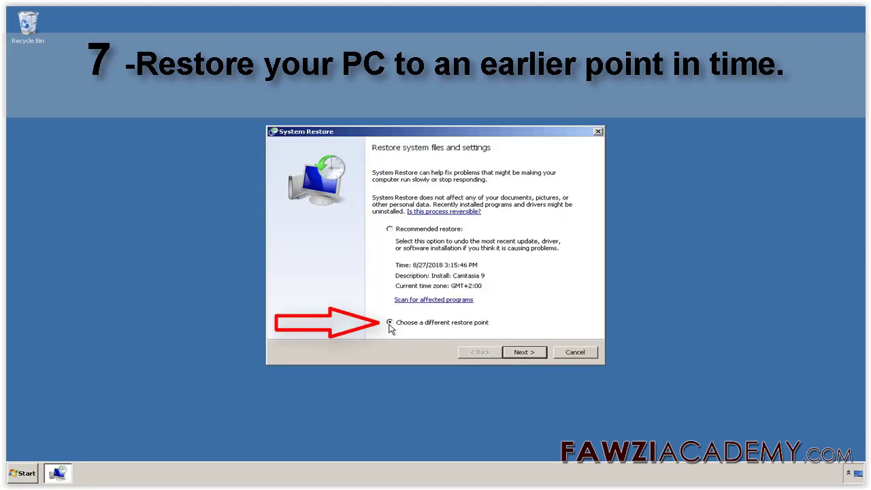
left_click(524, 352)
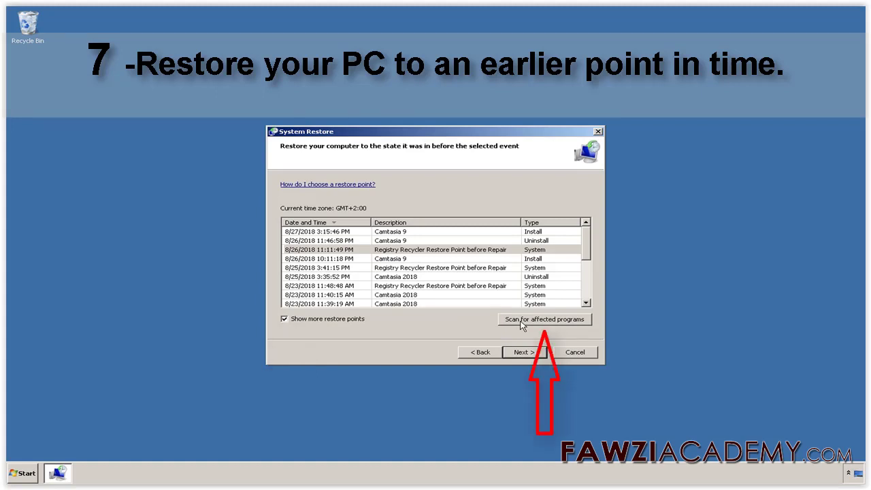
left_click(522, 319)
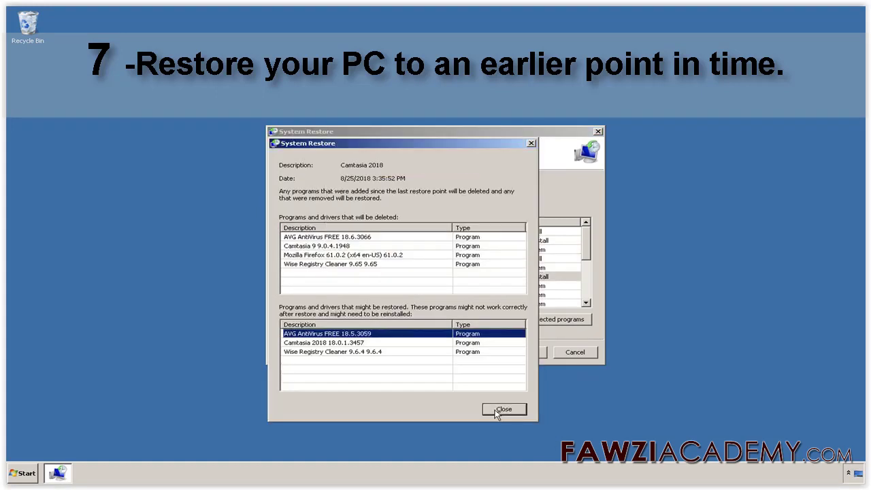